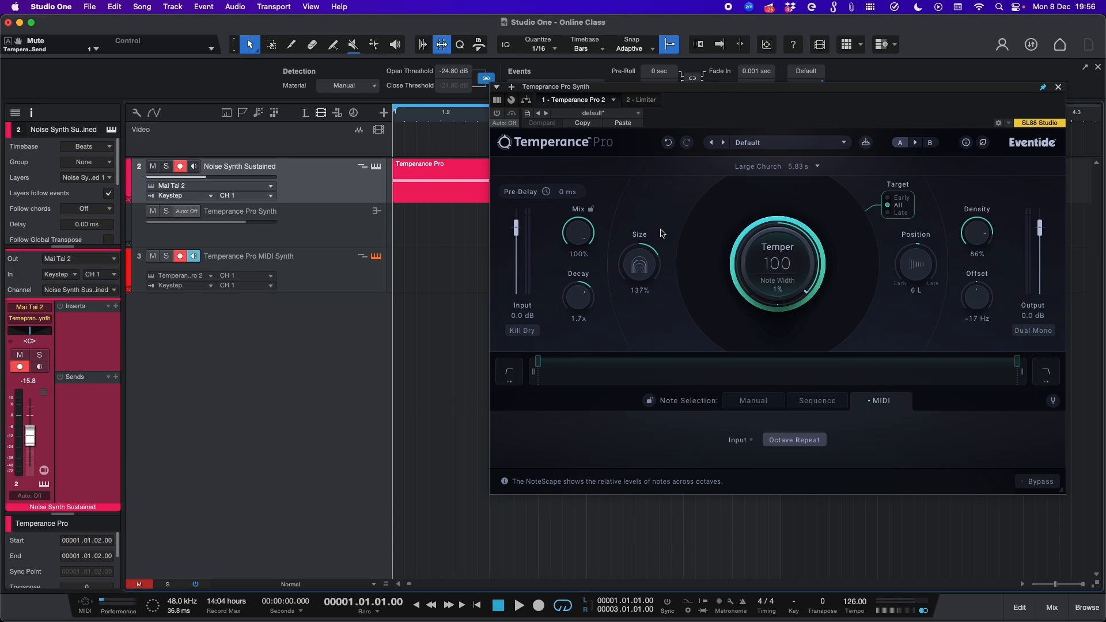
Step: Open the Mai Tai synth on the Noise Synth Sustained track to inspect its cutoff and envelope settings, then close it
{"action": "left_click", "coordinate": [377, 166]}
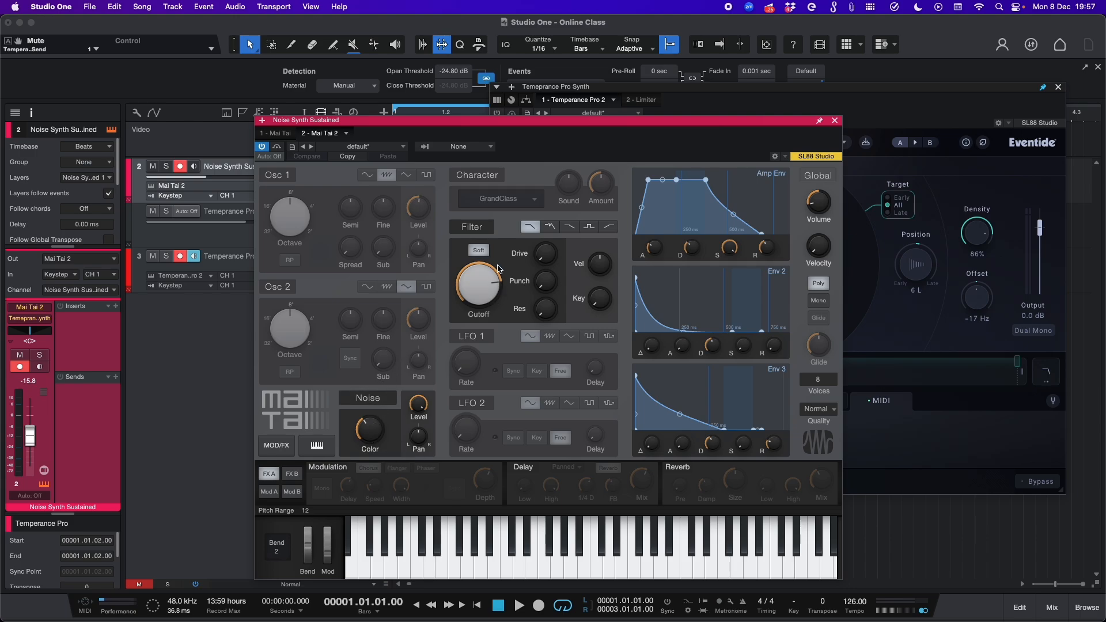
{"action": "left_click", "coordinate": [490, 294]}
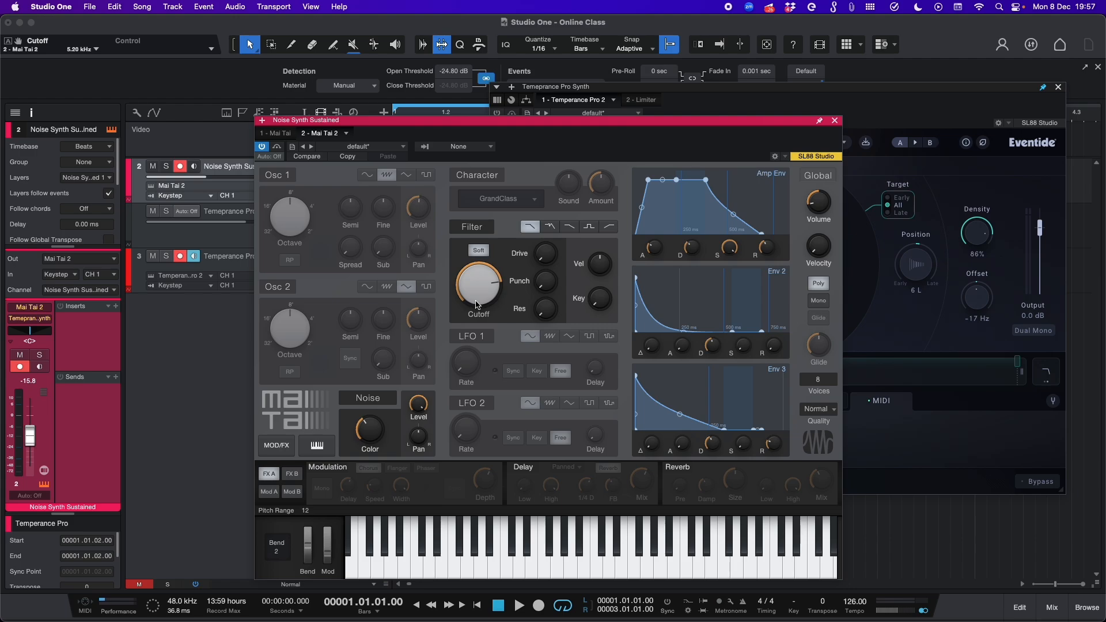
{"action": "left_click_drag", "start_coordinate": [649, 243], "coordinate": [649, 243]}
{"action": "left_click_drag", "start_coordinate": [769, 249], "coordinate": [769, 248]}
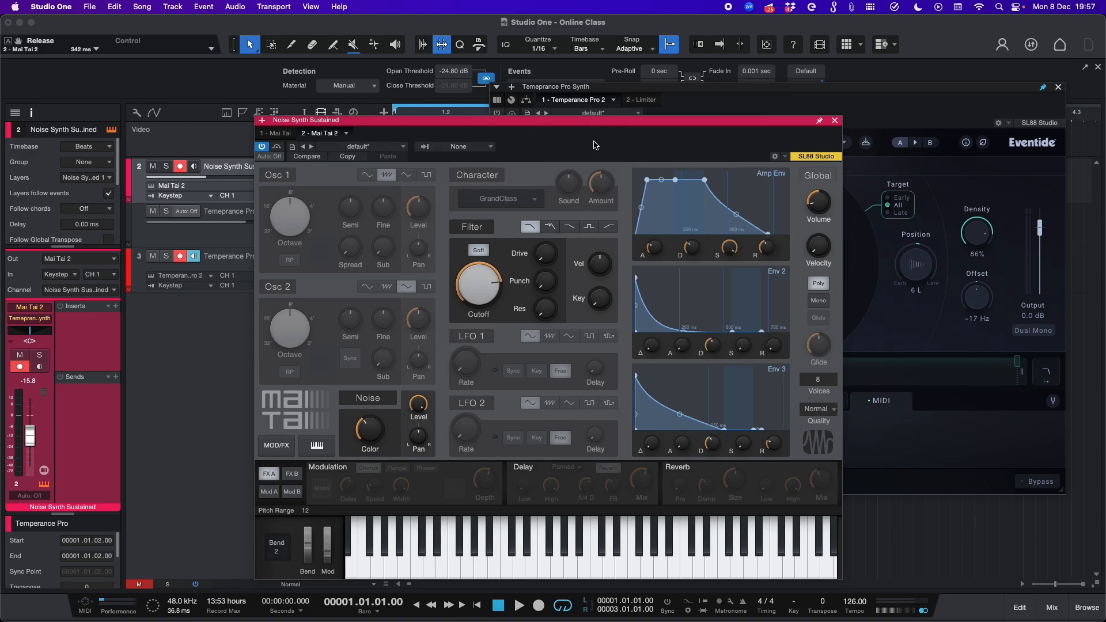
{"action": "left_click", "coordinate": [835, 120]}
Step: Select the Temperance Pro Synth channel and set the Temperance Pro Mix to 0%
{"action": "left_click", "coordinate": [316, 226]}
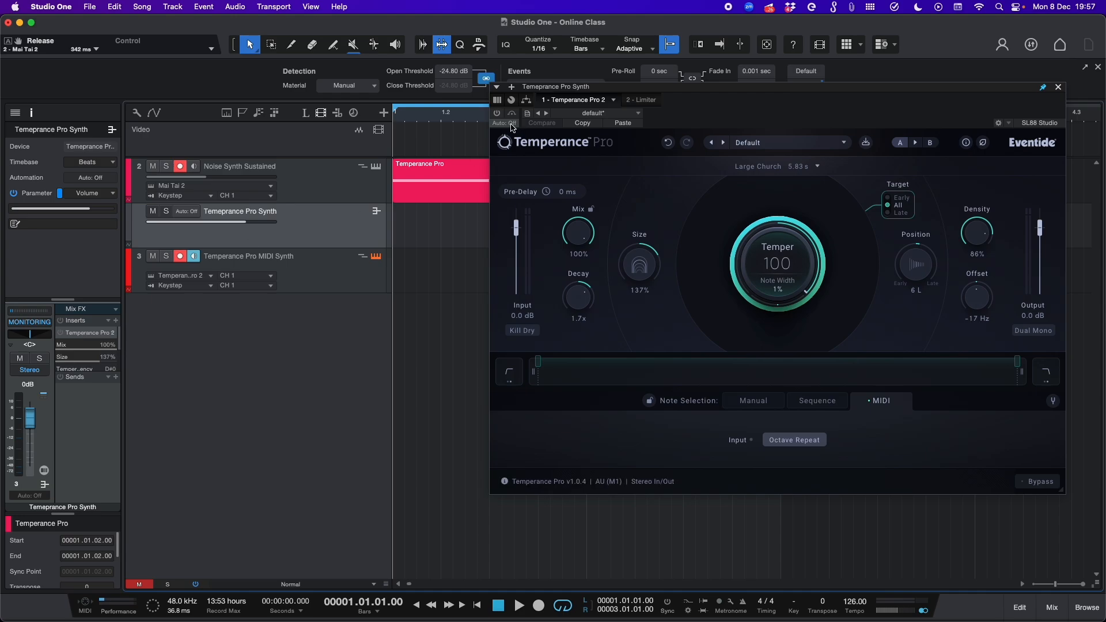
{"action": "left_click", "coordinate": [62, 333]}
{"action": "left_click_drag", "start_coordinate": [576, 230], "coordinate": [549, 423]}
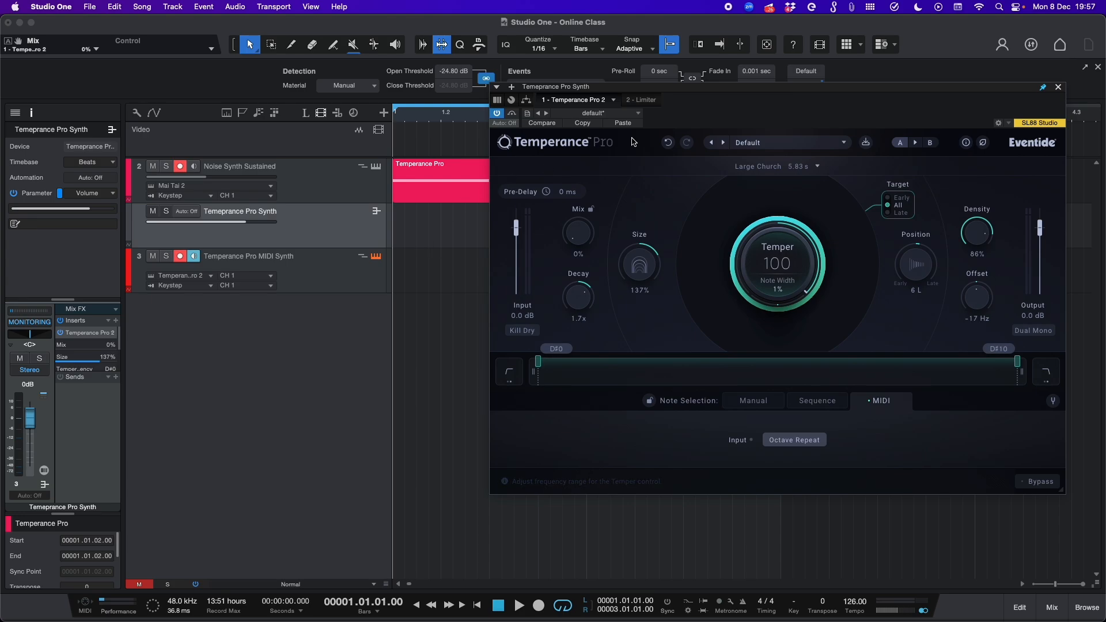
Step: Open the Temperance Pro event in the note editor to inspect it, then close the editor and plugin window
{"action": "left_click_drag", "start_coordinate": [740, 92], "coordinate": [700, 255]}
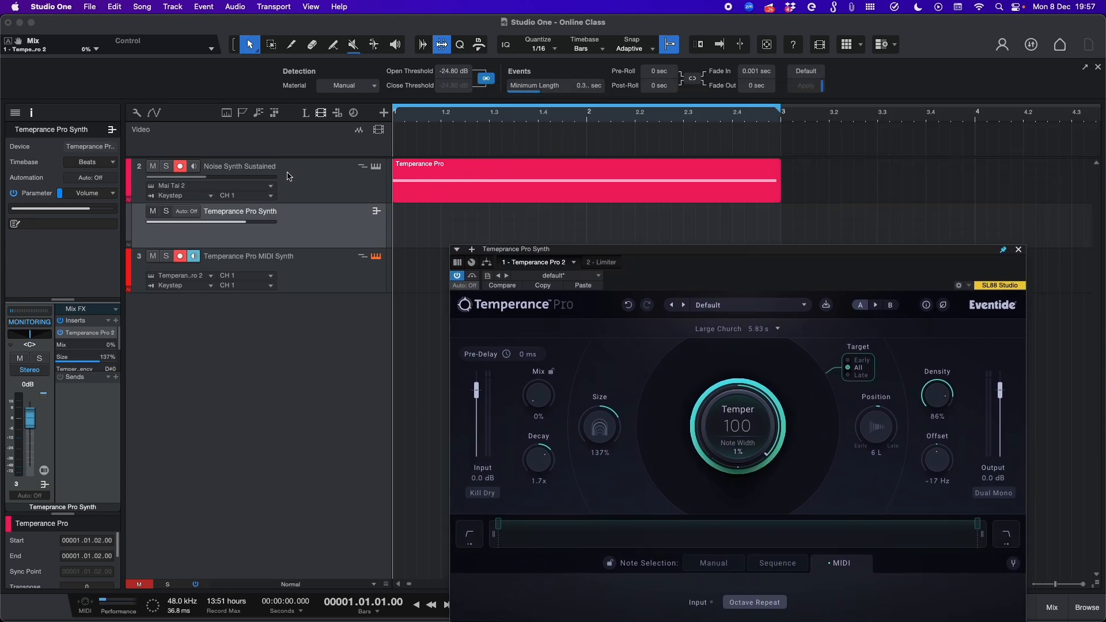
{"action": "left_click", "coordinate": [456, 179]}
{"action": "double_click", "coordinate": [499, 181]}
{"action": "left_click_drag", "start_coordinate": [609, 254], "coordinate": [515, 113]}
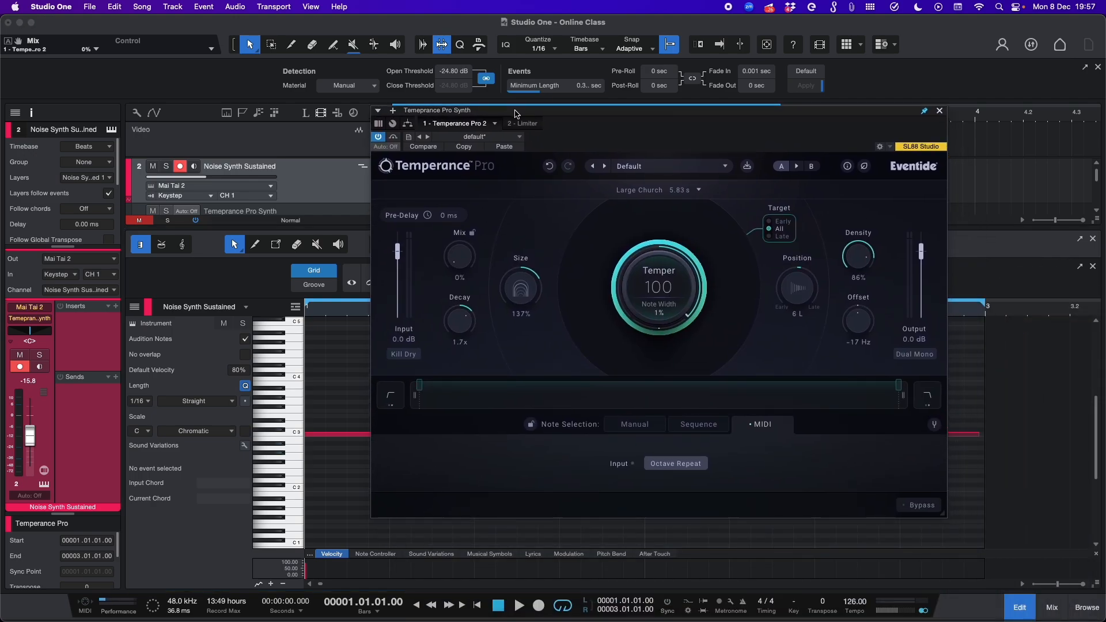
{"action": "left_click", "coordinate": [940, 112]}
{"action": "scroll", "coordinate": [1043, 504], "scroll_direction": "up", "scroll_amount": 1}
{"action": "left_click", "coordinate": [1022, 616]}
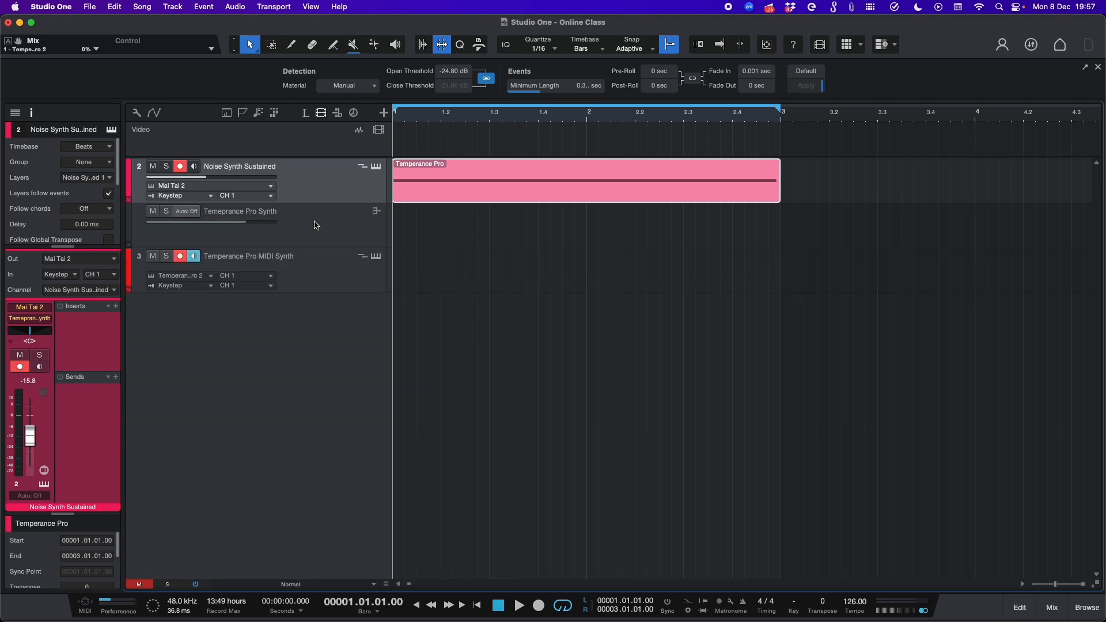
Step: Route the Temperance Pro MIDI Synth track's output to Temperance Pro 2
{"action": "left_click", "coordinate": [334, 265]}
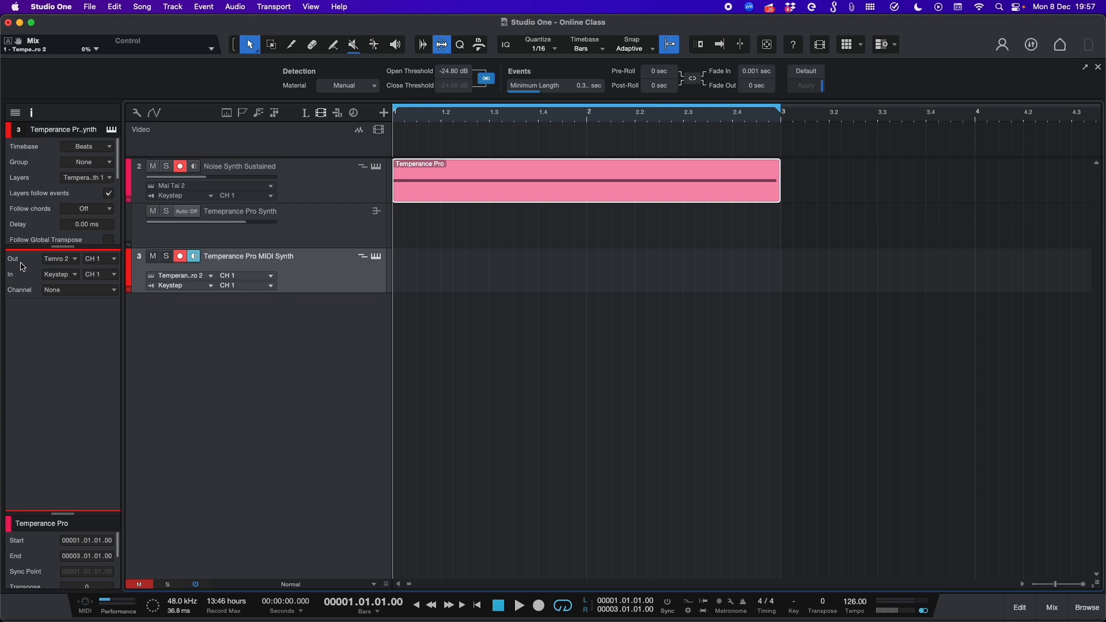
{"action": "left_click", "coordinate": [51, 262]}
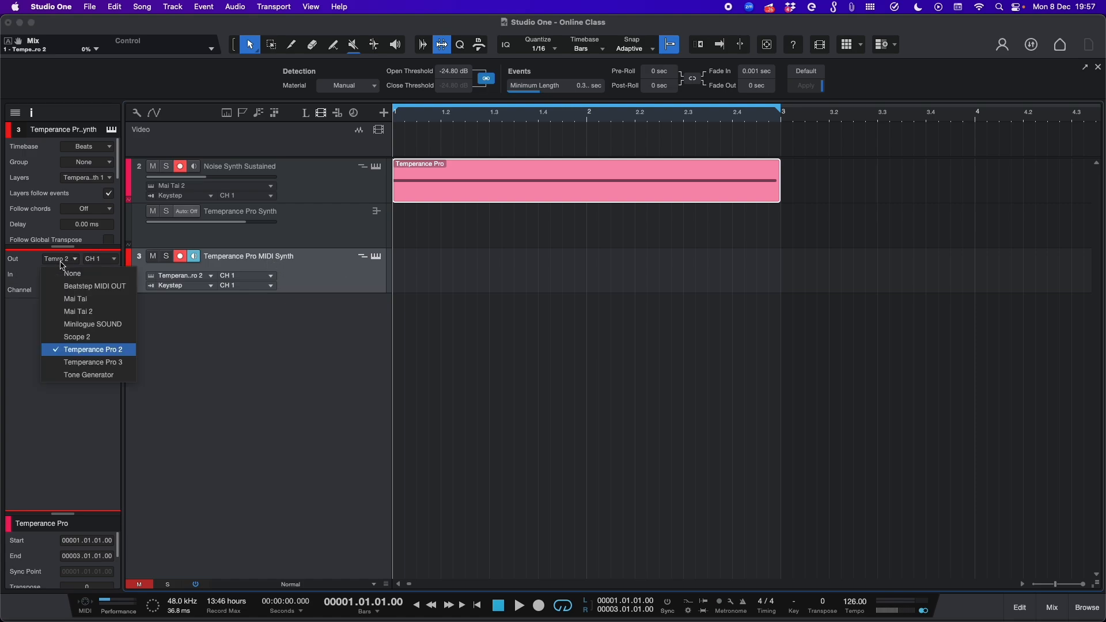
{"action": "left_click", "coordinate": [95, 351]}
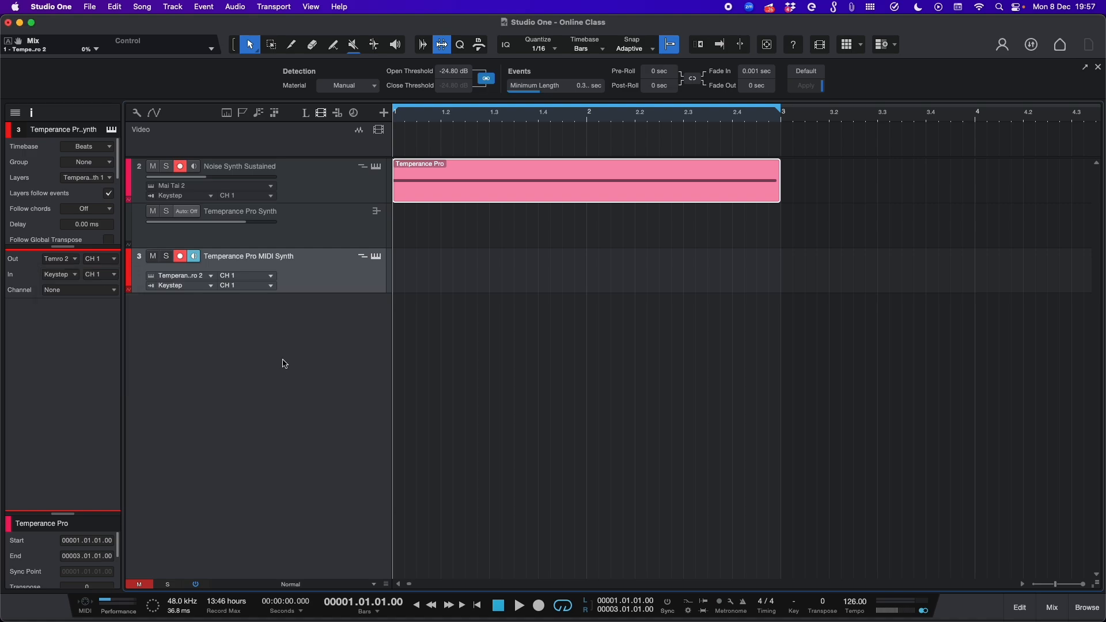
Step: Open the Temperance Pro 2 insert on the Temperance Pro Synth channel and close it again
{"action": "left_click", "coordinate": [333, 233]}
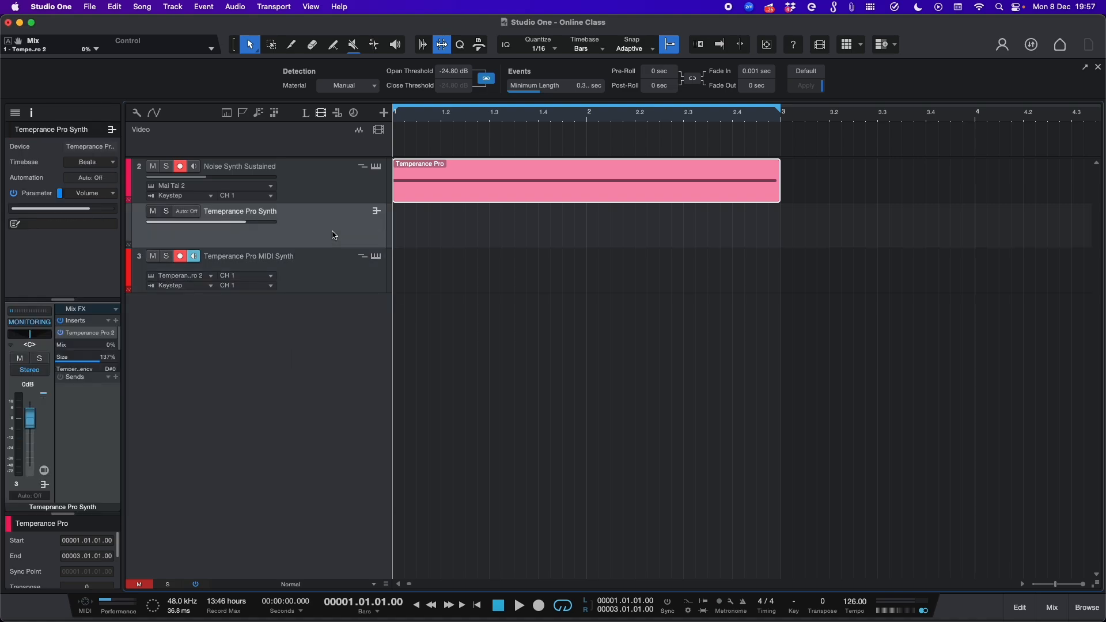
{"action": "left_click", "coordinate": [89, 333]}
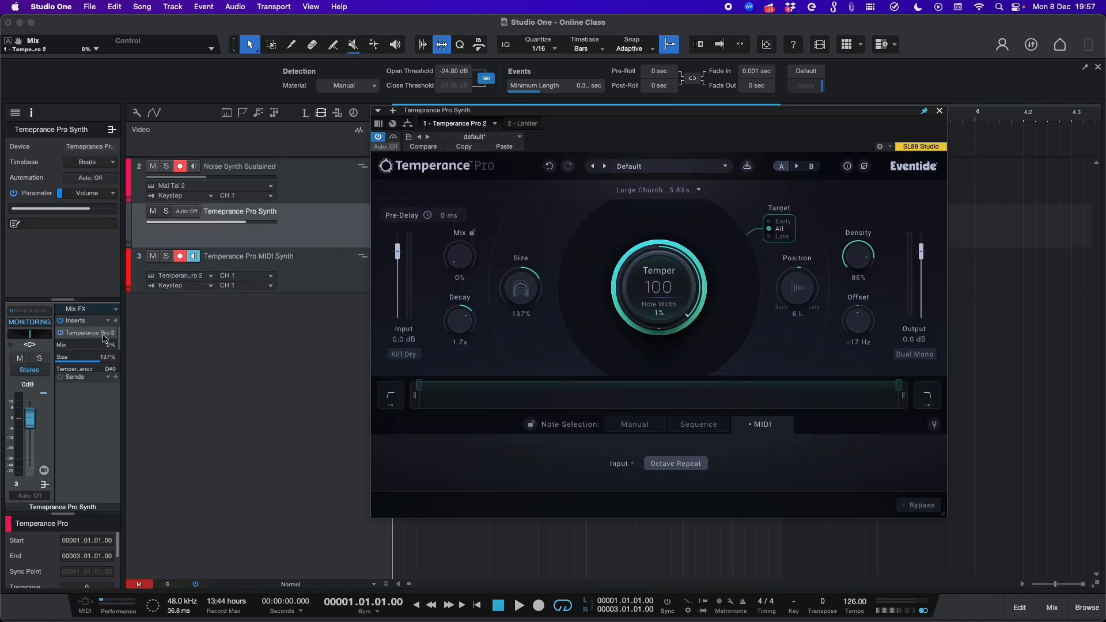
{"action": "left_click", "coordinate": [940, 111]}
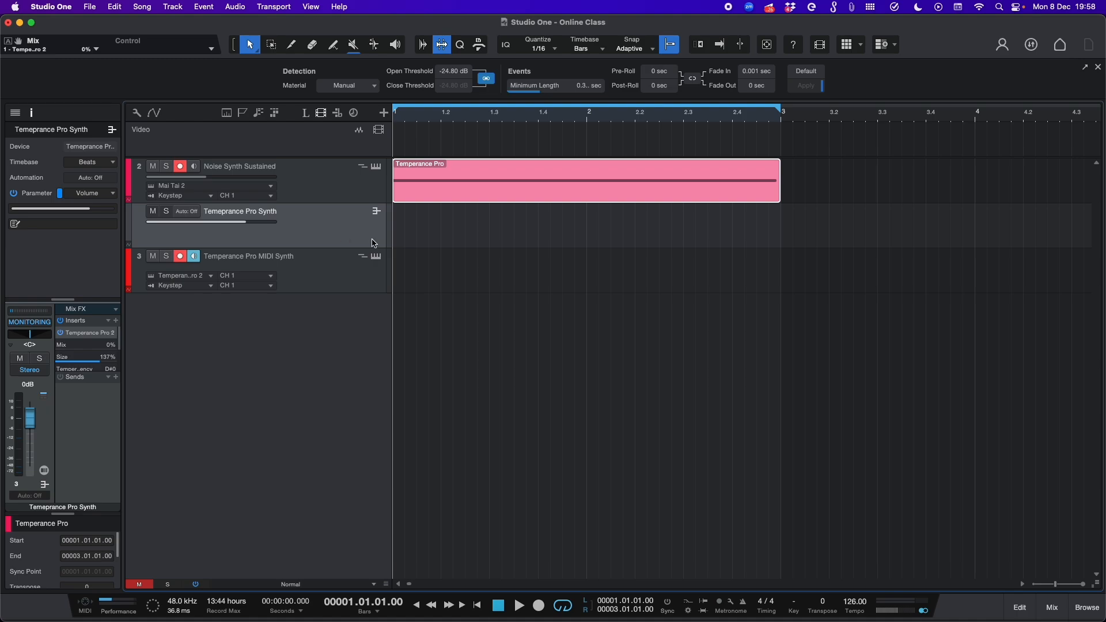
Step: Reopen the Temperance Pro plugin window and move it lower over the arrangement
{"action": "left_click", "coordinate": [343, 267]}
{"action": "left_click", "coordinate": [362, 222]}
{"action": "key", "text": "F11"}
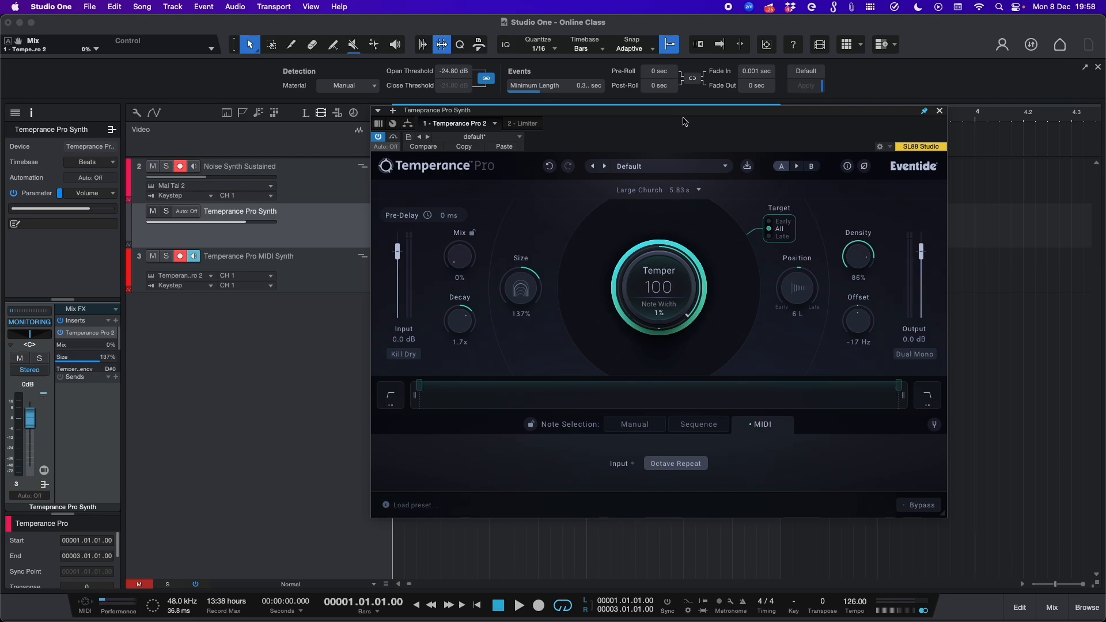
{"action": "left_click_drag", "start_coordinate": [685, 122], "coordinate": [795, 182]}
Step: Start playback and raise the Temperance Pro Mix to 100%
{"action": "left_click", "coordinate": [420, 267]}
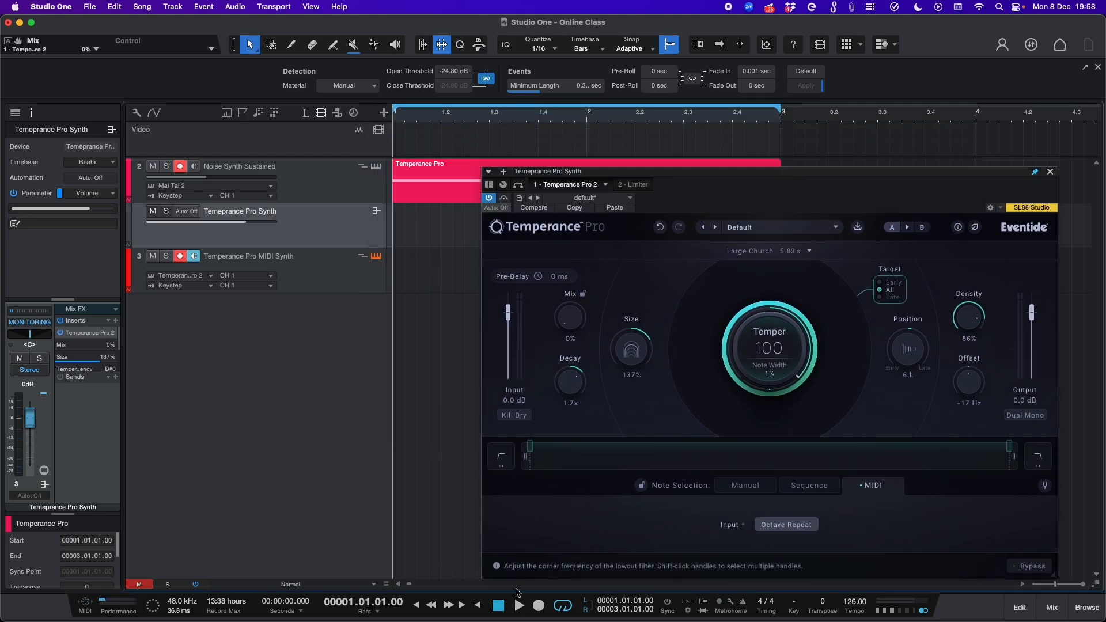
{"action": "left_click", "coordinate": [520, 605]}
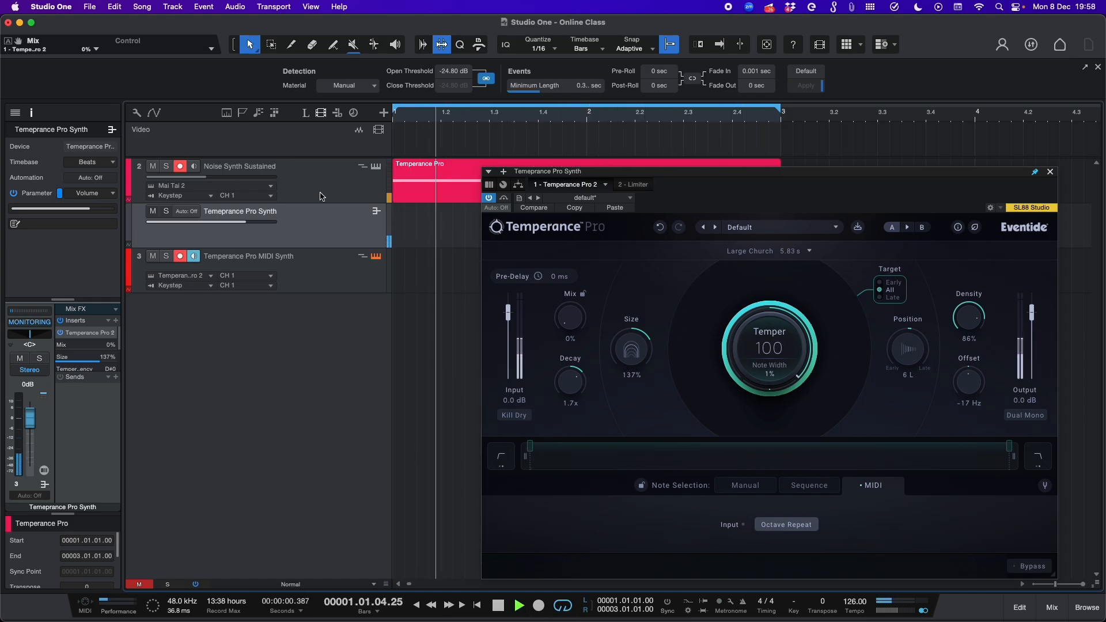
{"action": "left_click_drag", "start_coordinate": [570, 317], "coordinate": [599, 155]}
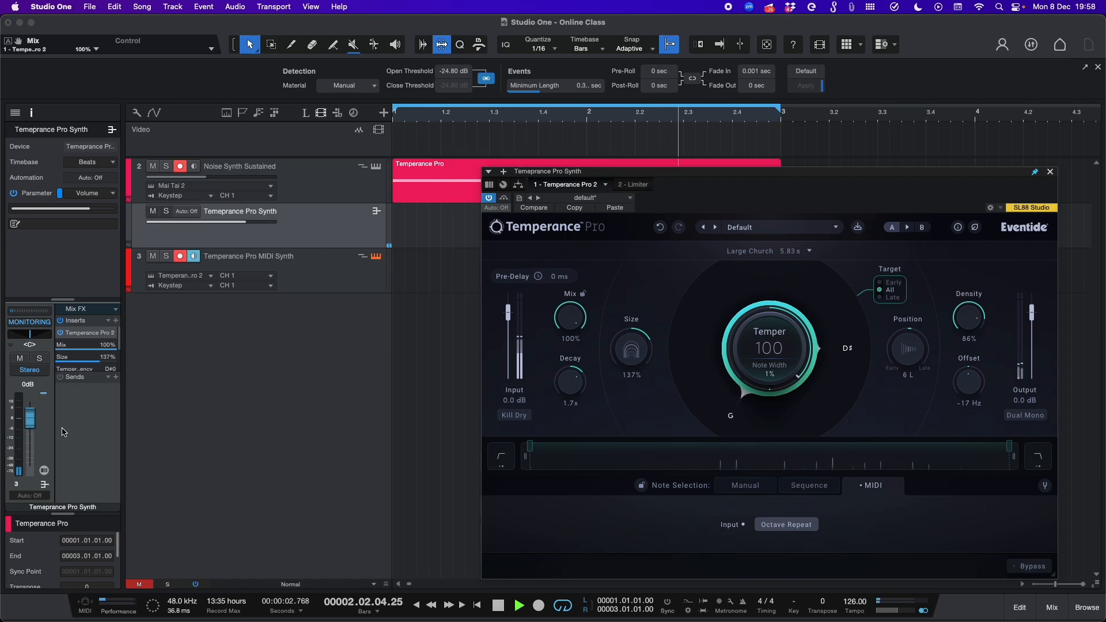
Step: Raise the output gain to +12.0 dB, sweeping Note Width up to 90% and back to 1%
{"action": "left_click_drag", "start_coordinate": [1032, 313], "coordinate": [1033, 304]}
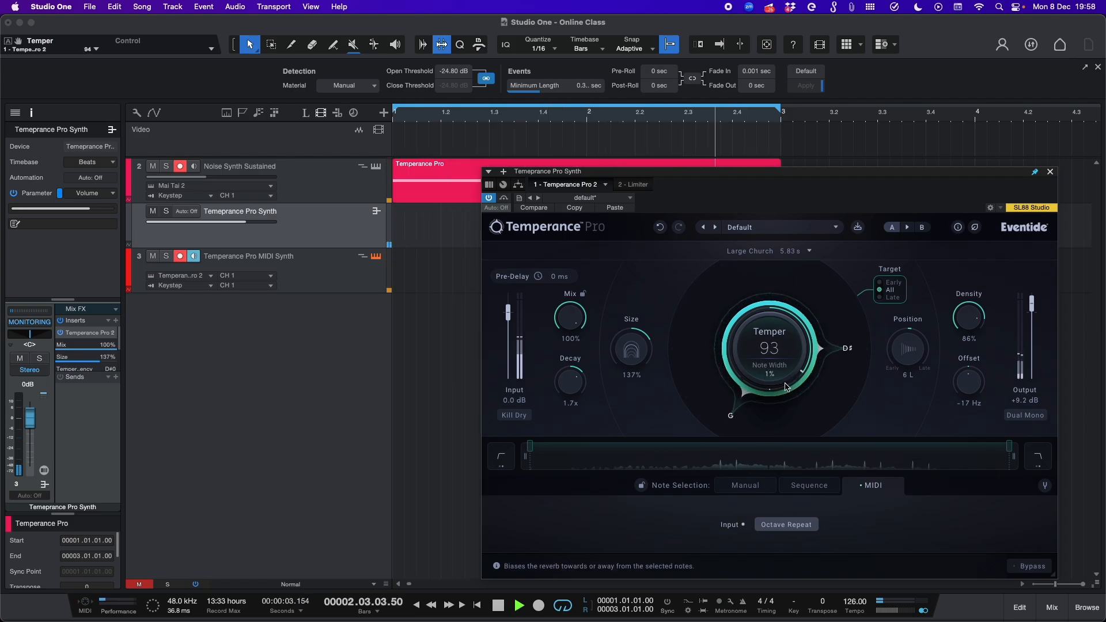
{"action": "left_click_drag", "start_coordinate": [781, 369], "coordinate": [793, 268]}
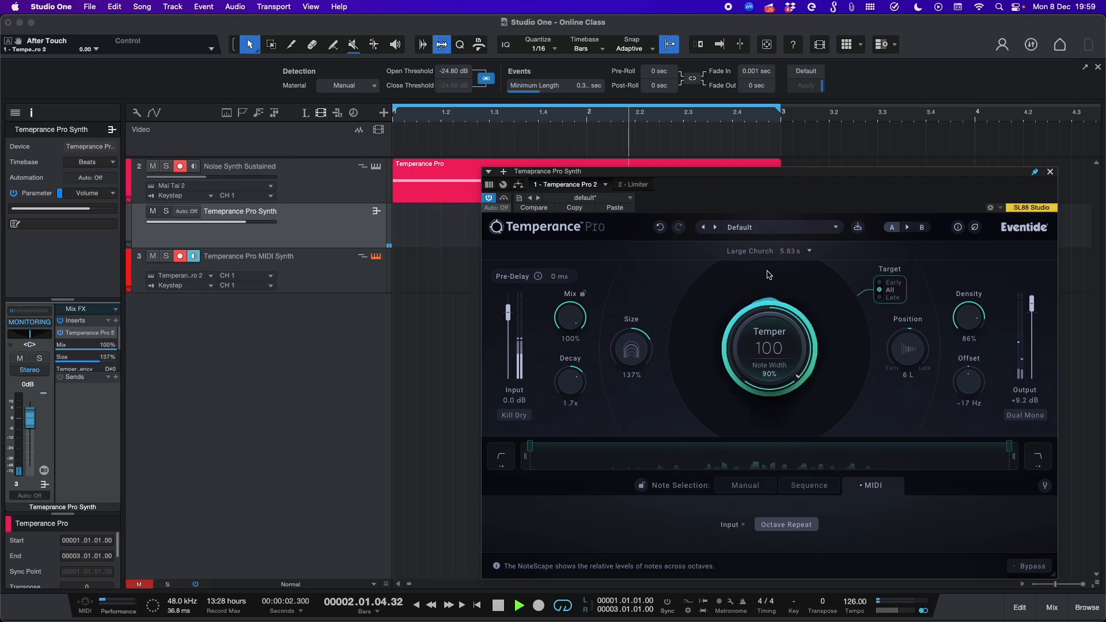
{"action": "left_click_drag", "start_coordinate": [772, 365], "coordinate": [760, 482]}
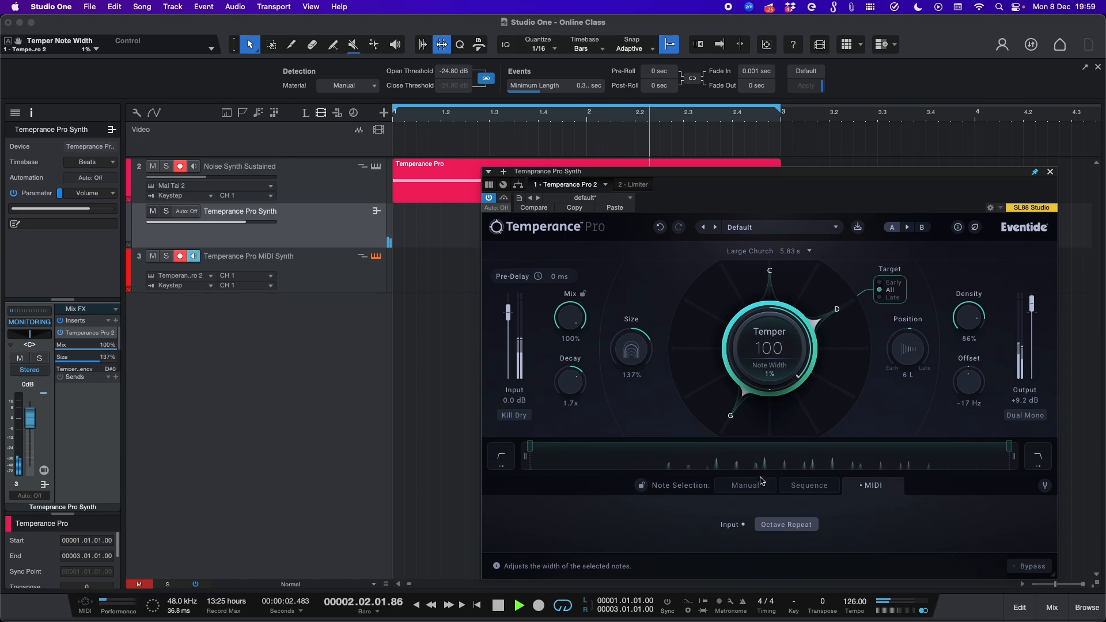
{"action": "left_click_drag", "start_coordinate": [1029, 307], "coordinate": [1031, 304]}
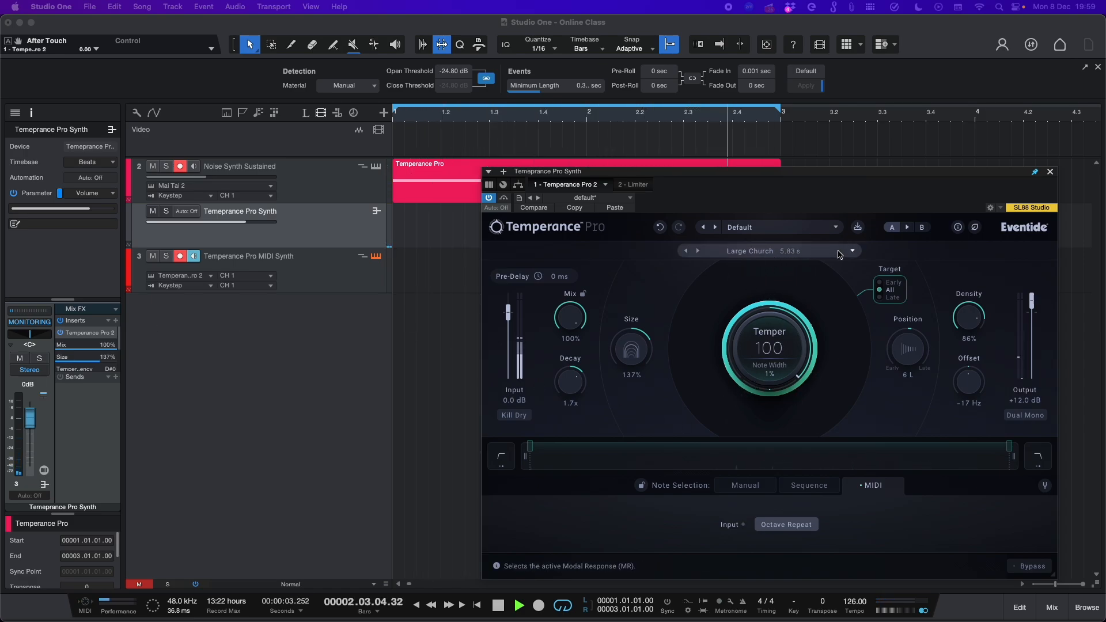
Step: Switch the modal response from Large Church to Tiled Room
{"action": "left_click", "coordinate": [763, 251]}
{"action": "left_click", "coordinate": [683, 311]}
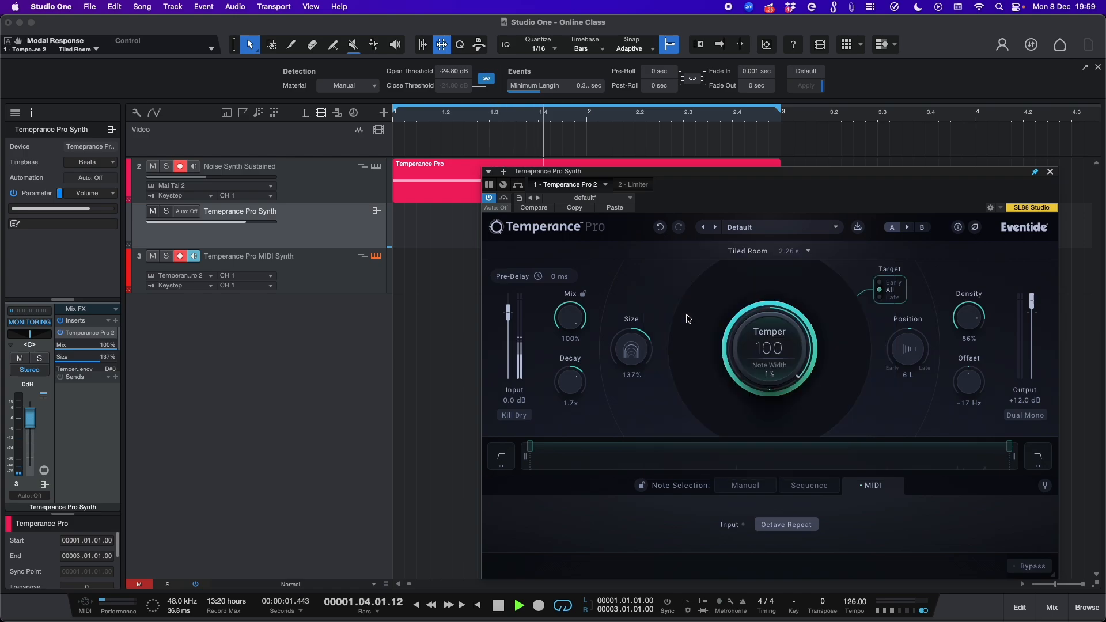
Step: Set the Note Width to 18% and stop playback
{"action": "left_click_drag", "start_coordinate": [790, 383], "coordinate": [773, 356]}
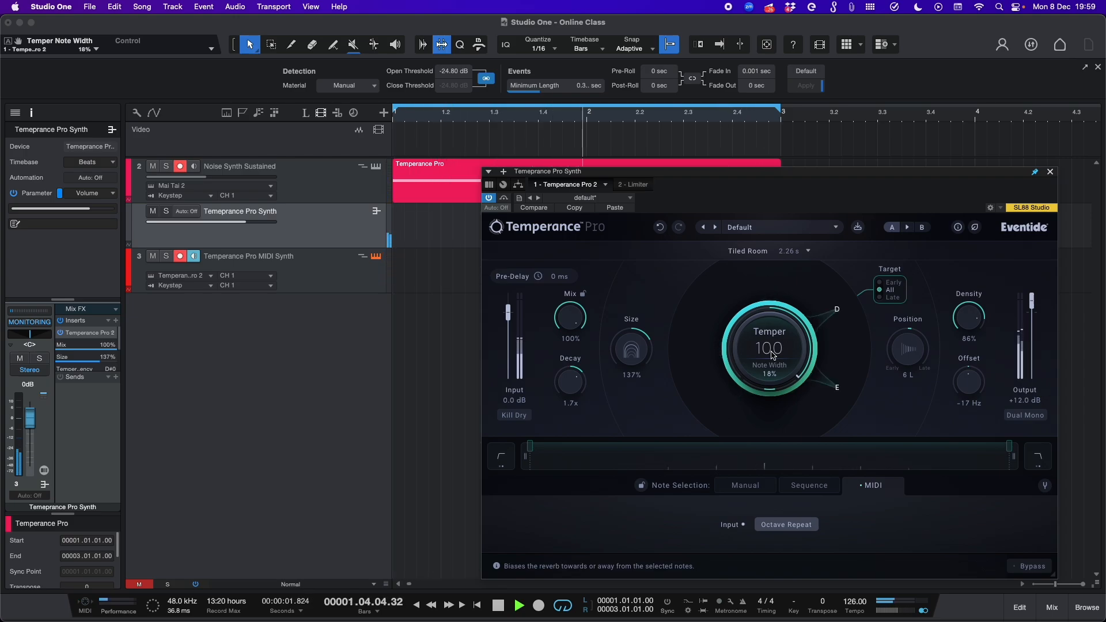
{"action": "key", "text": "space"}
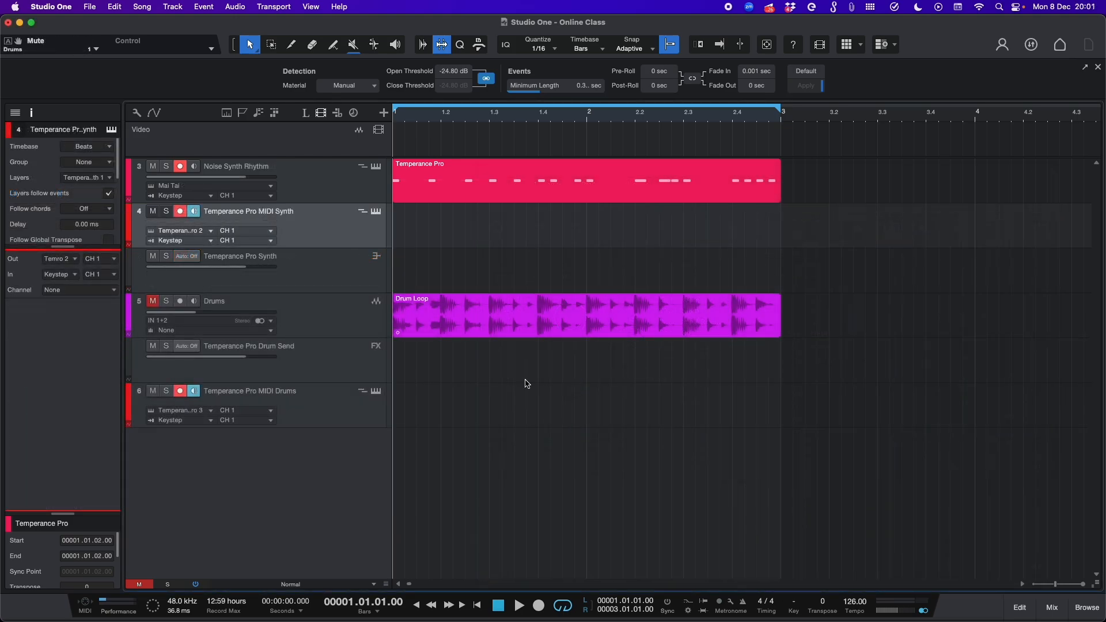
Step: Open the Mai Tai synth on the Noise Synth Rhythm track to inspect it, then close it
{"action": "left_click", "coordinate": [354, 179]}
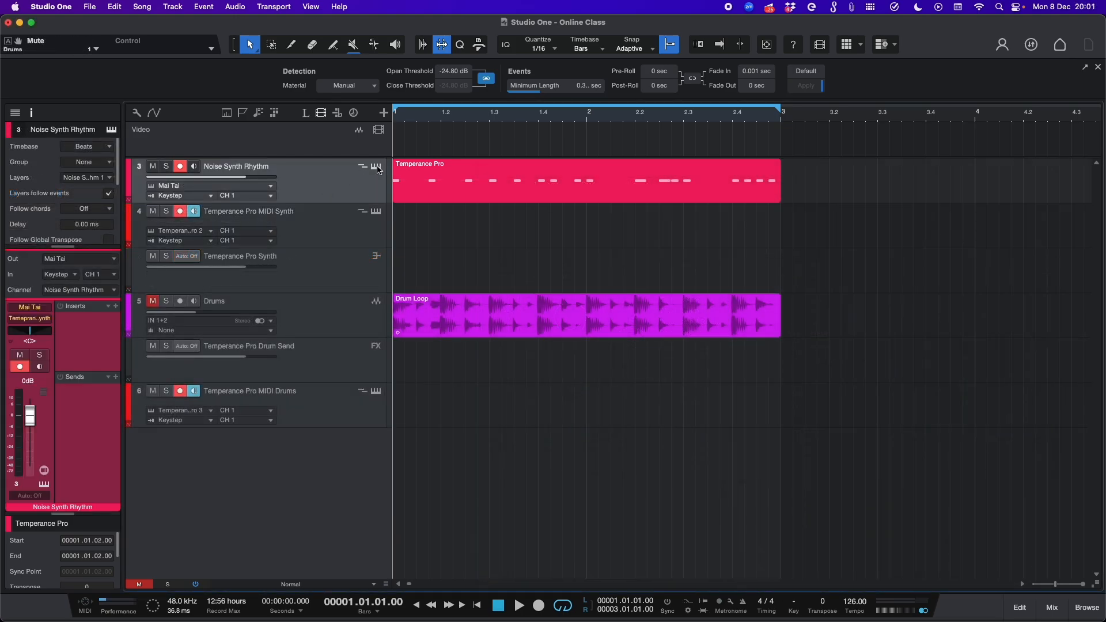
{"action": "left_click", "coordinate": [377, 167]}
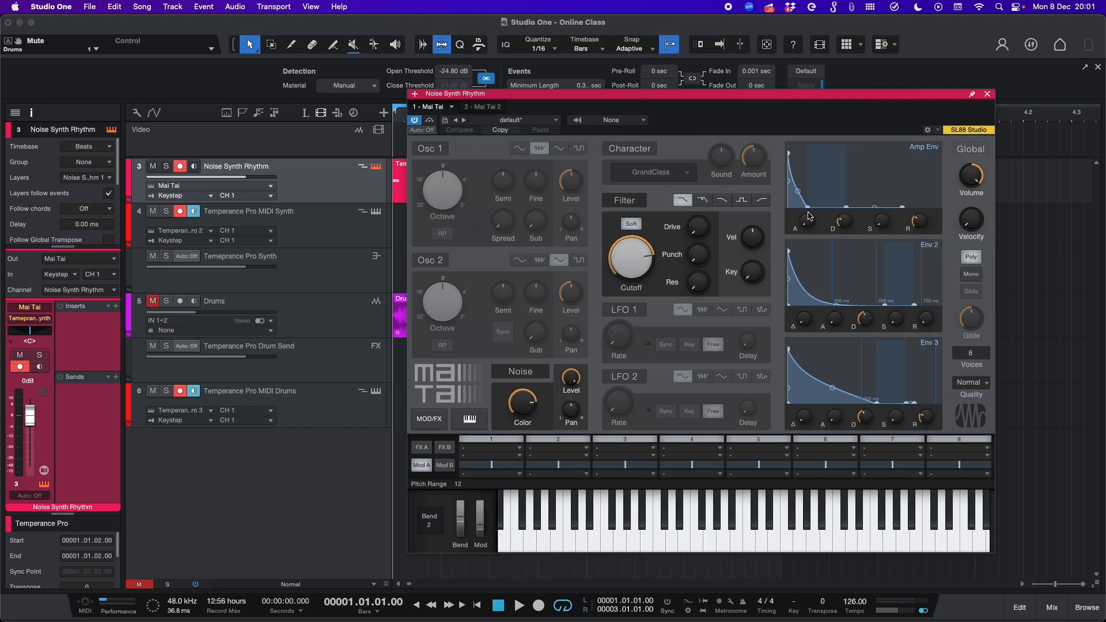
{"action": "left_click", "coordinate": [988, 96]}
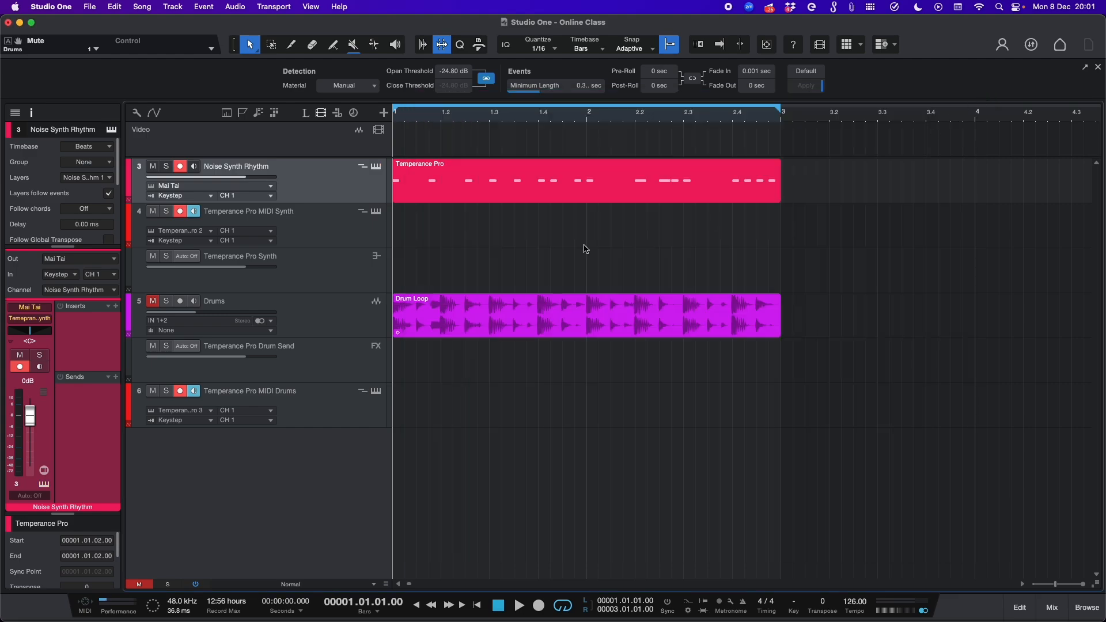
Step: Select the Temperance Pro Synth channel and briefly play the arrangement
{"action": "left_click", "coordinate": [358, 224]}
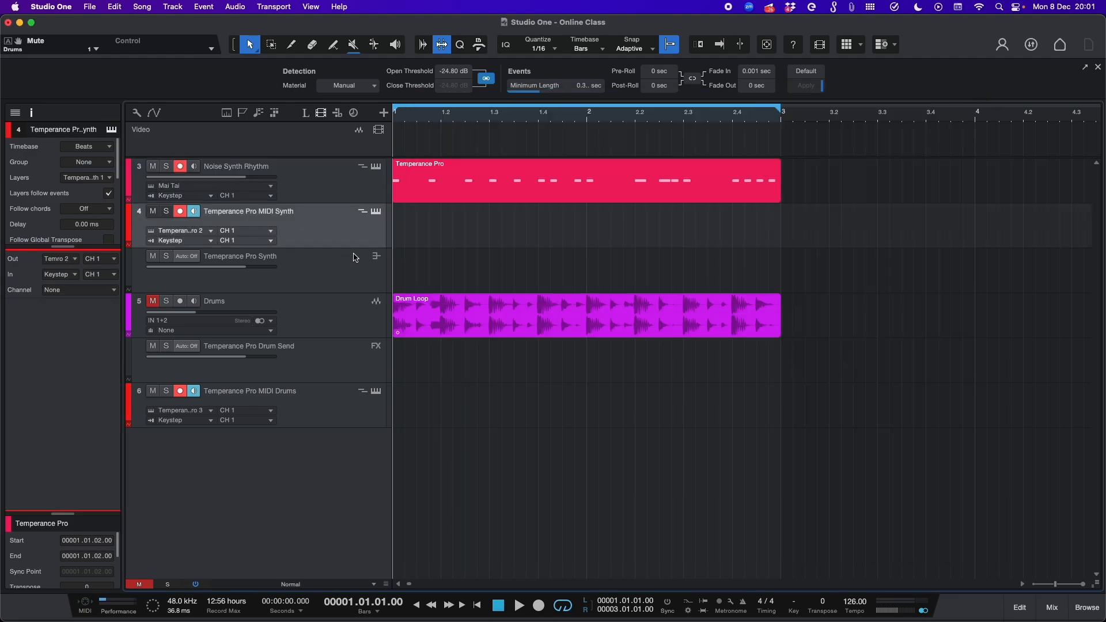
{"action": "left_click", "coordinate": [310, 266]}
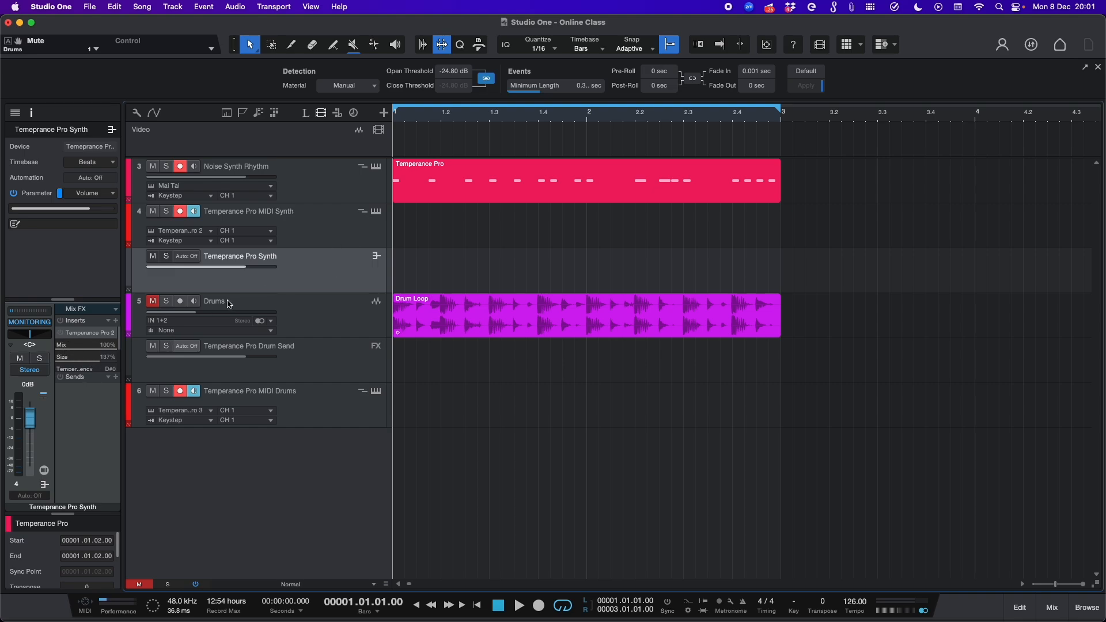
{"action": "key", "text": "space"}
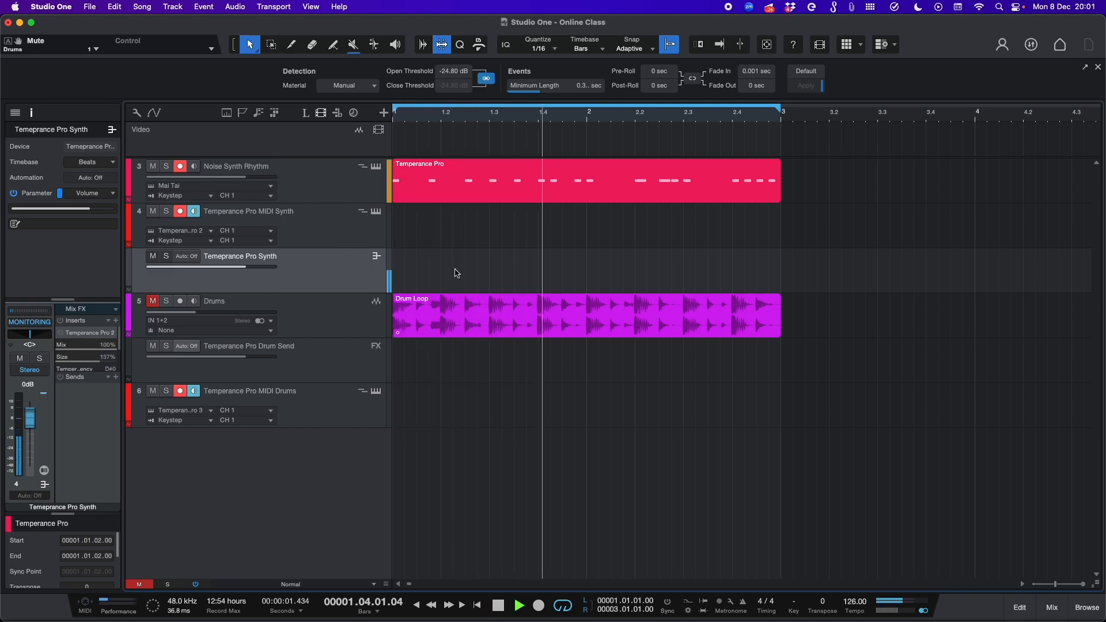
{"action": "key", "text": "space"}
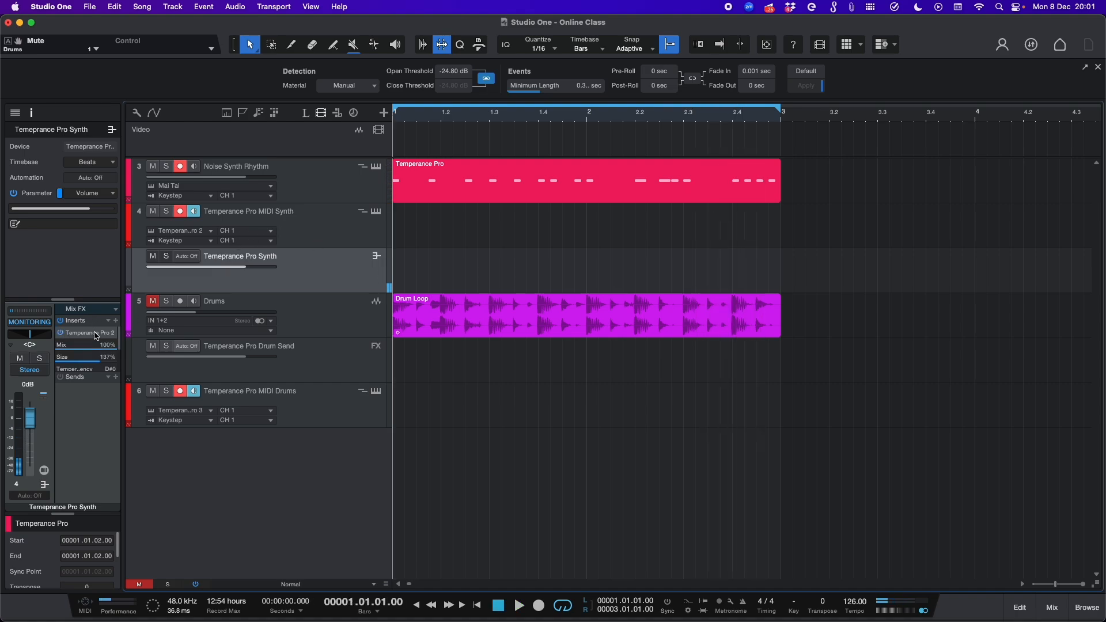
Step: Open the Temperance Pro plugin on the synth channel and start playback
{"action": "left_click", "coordinate": [95, 336]}
{"action": "key", "text": "space"}
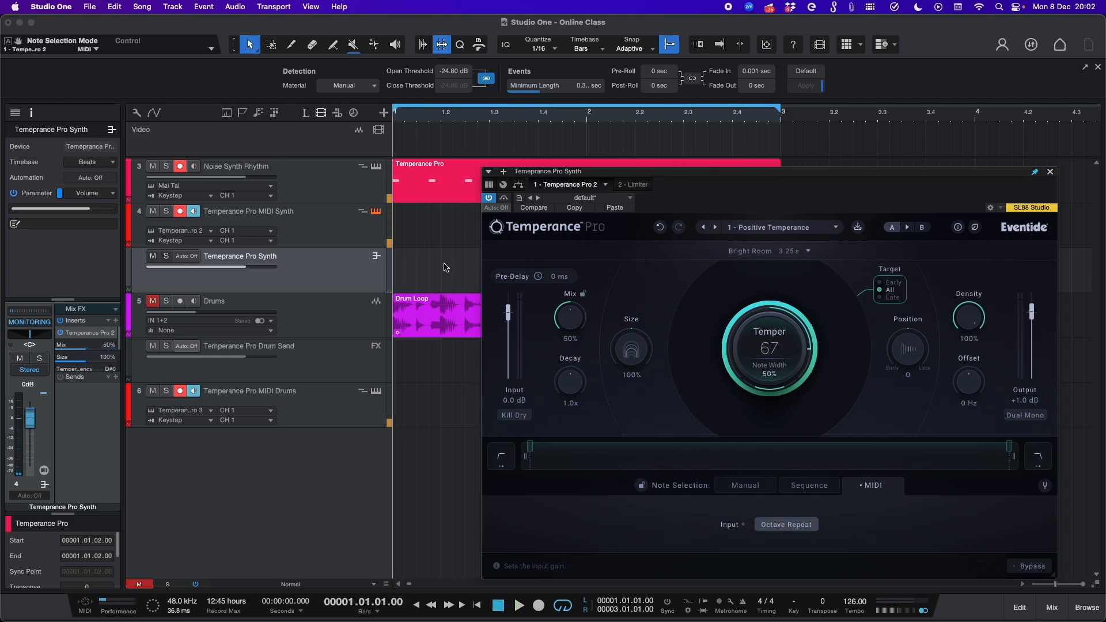
{"action": "key", "text": "space"}
Step: Set the Mix to 100% and Note Width to 88% while playing, then stop playback
{"action": "left_click_drag", "start_coordinate": [567, 317], "coordinate": [568, 311]}
{"action": "left_click_drag", "start_coordinate": [577, 261], "coordinate": [579, 250]}
{"action": "left_click_drag", "start_coordinate": [774, 369], "coordinate": [788, 315]}
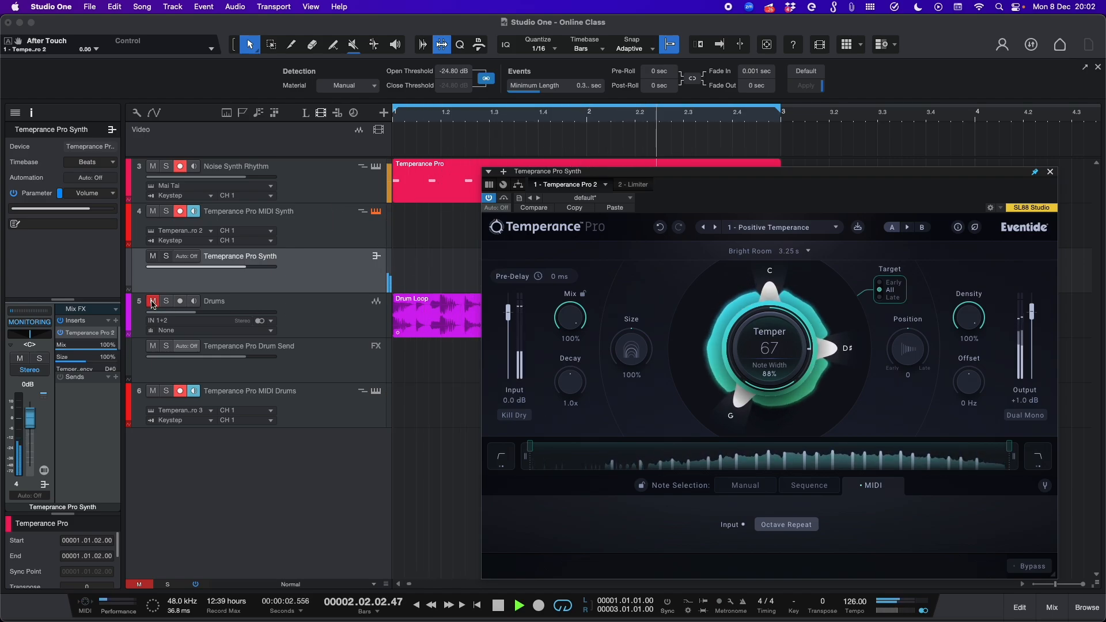
{"action": "key", "text": "space"}
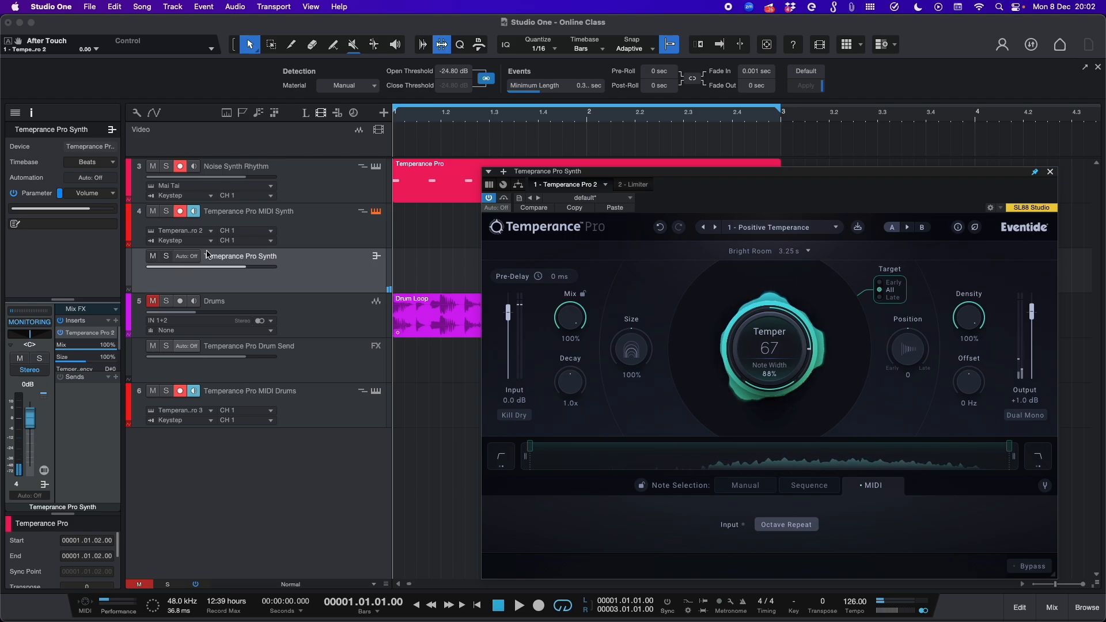
Step: Switch the reverb room to Swimming Pool and set Temper to 100 with Note Width at 31%
{"action": "left_click", "coordinate": [772, 251]}
{"action": "left_click", "coordinate": [810, 393]}
{"action": "left_click_drag", "start_coordinate": [806, 340], "coordinate": [812, 203]}
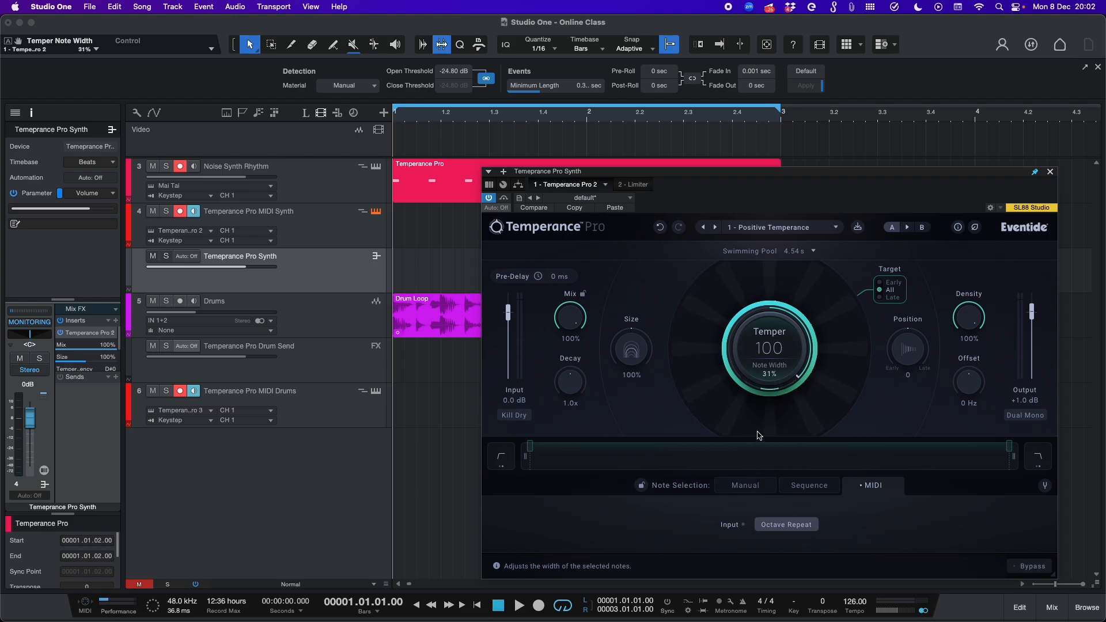
Step: Play the arrangement while widening Note Width to 50%, and stop playback
{"action": "key", "text": "space"}
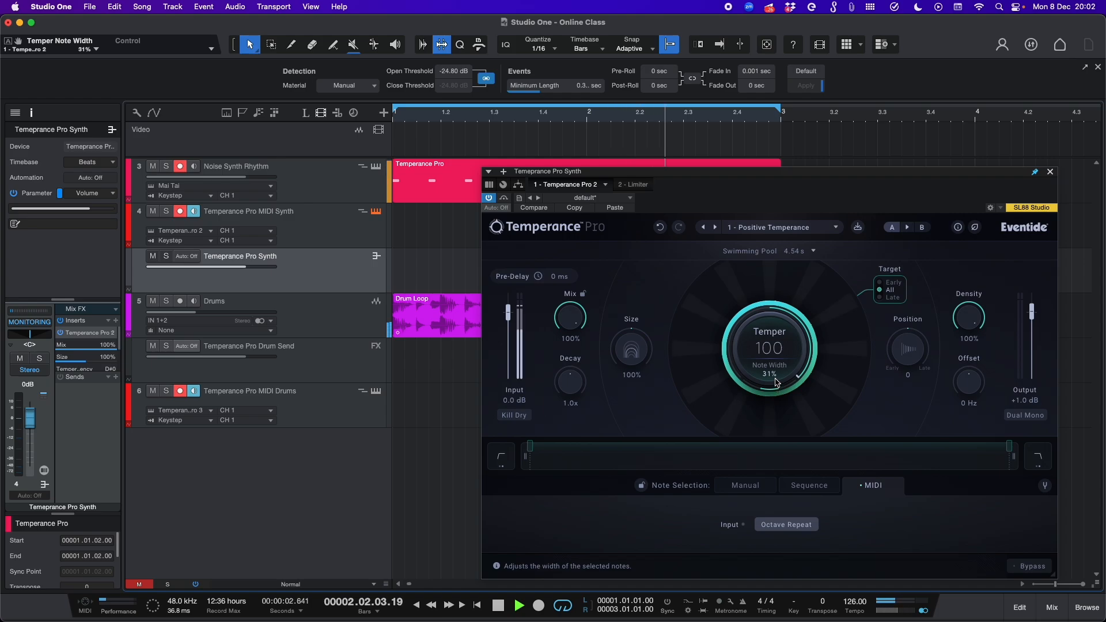
{"action": "scroll", "coordinate": [774, 373], "scroll_direction": "up", "scroll_amount": 8}
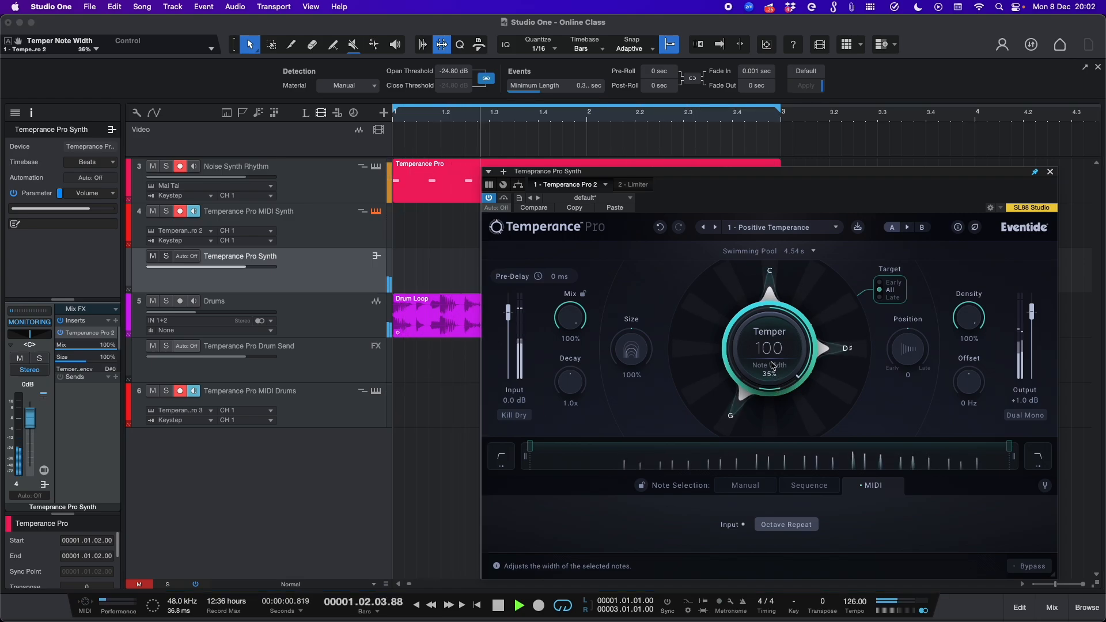
{"action": "left_click_drag", "start_coordinate": [772, 335], "coordinate": [771, 342]}
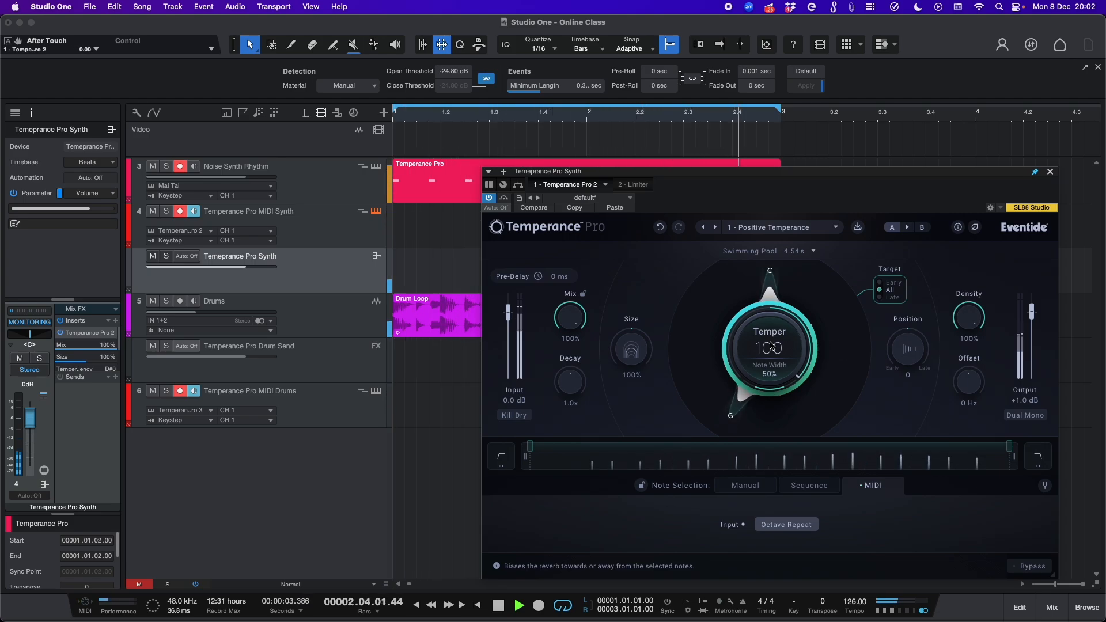
{"action": "key", "text": "space"}
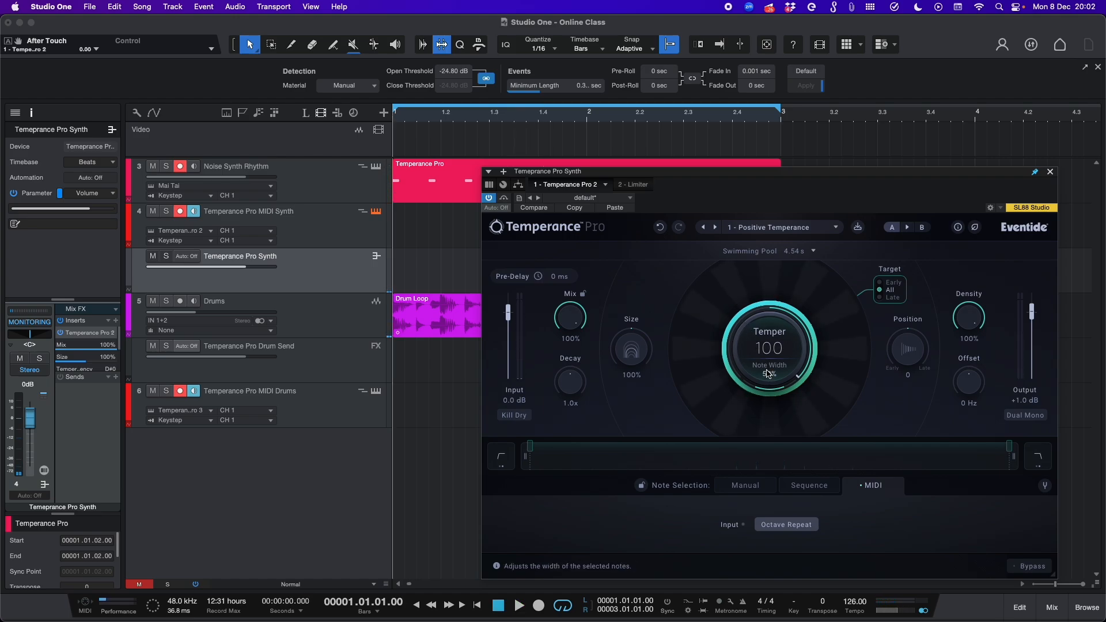
Step: Raise Note Width to 60% and to 80% during playback, stop it, and close the Temperance Pro window
{"action": "left_click_drag", "start_coordinate": [766, 404], "coordinate": [775, 331]}
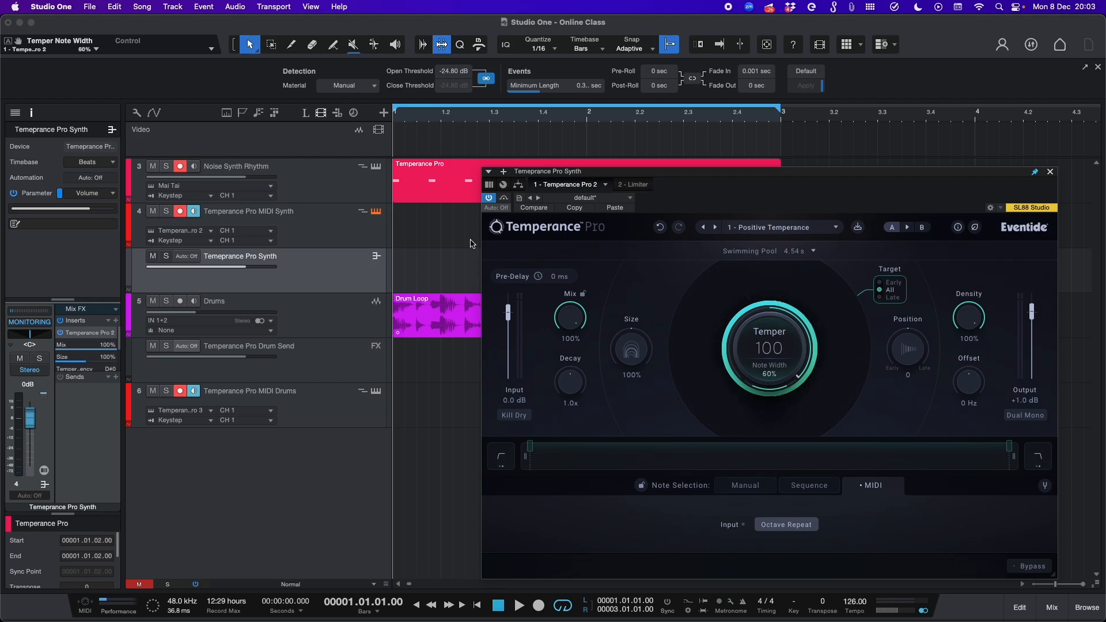
{"action": "key", "text": "space"}
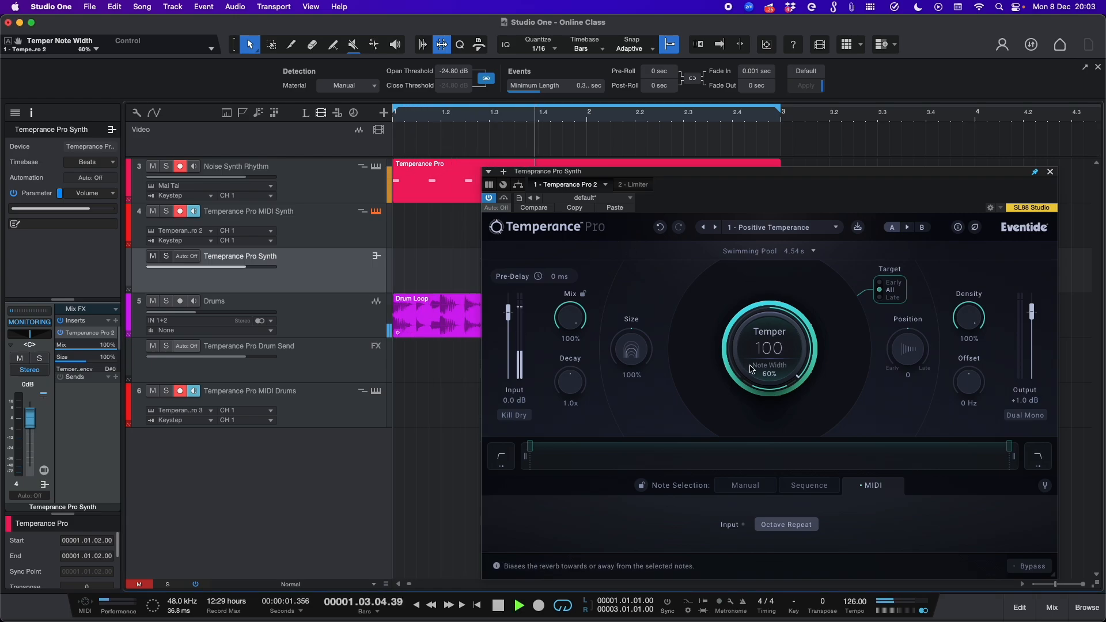
{"action": "left_click_drag", "start_coordinate": [751, 367], "coordinate": [763, 347]}
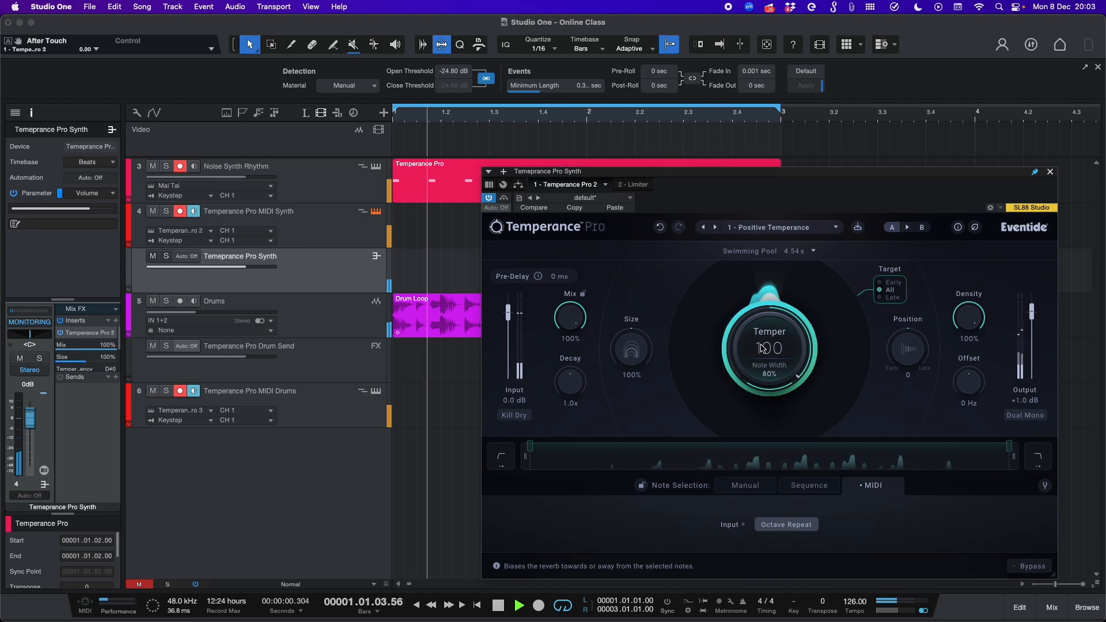
{"action": "key", "text": "space"}
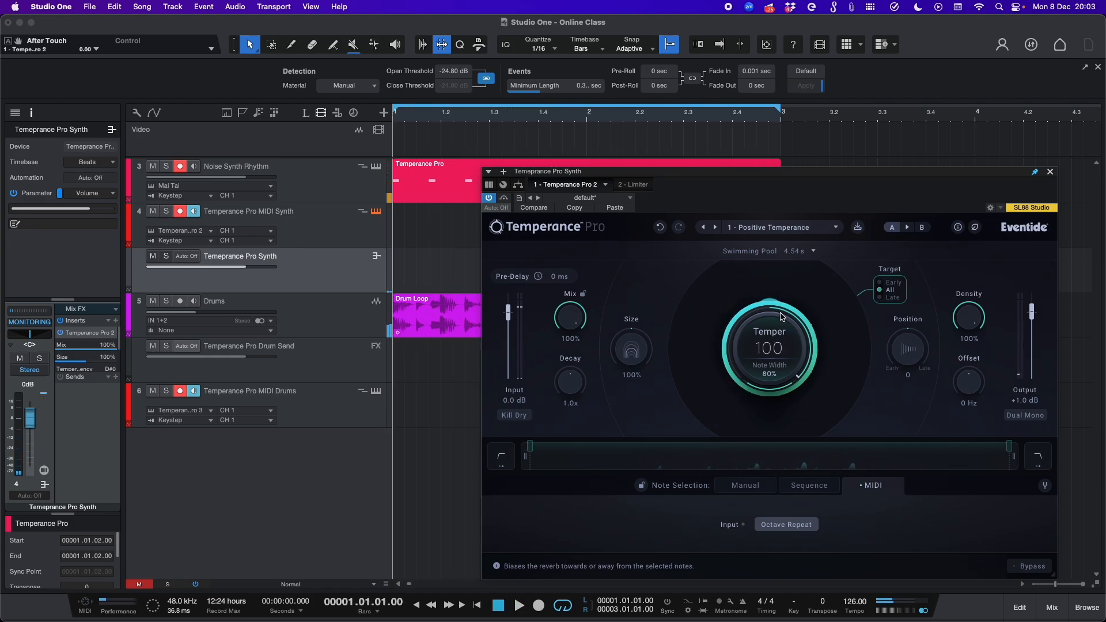
{"action": "left_click", "coordinate": [1051, 173]}
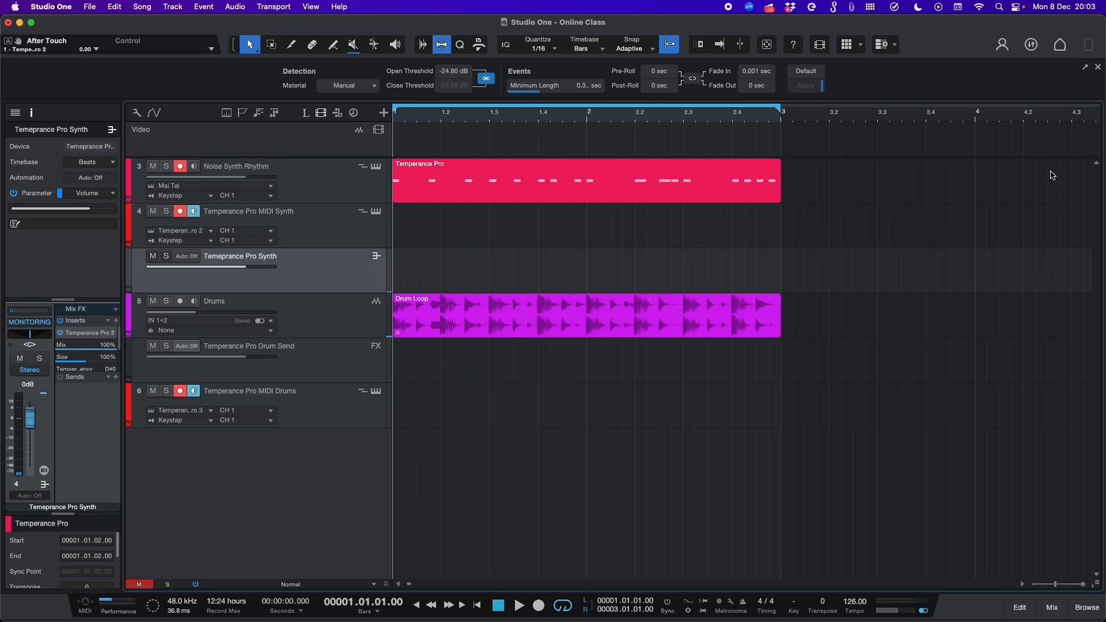